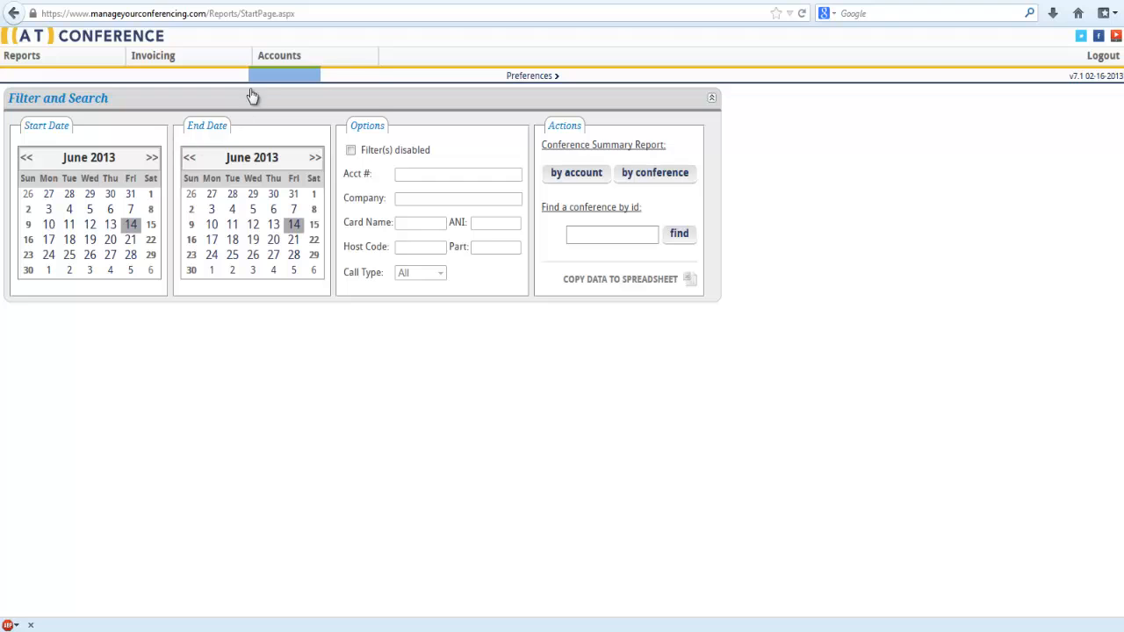
Open the account information for LexCorp1 and start adding users to that account
mouse_move(264, 70)
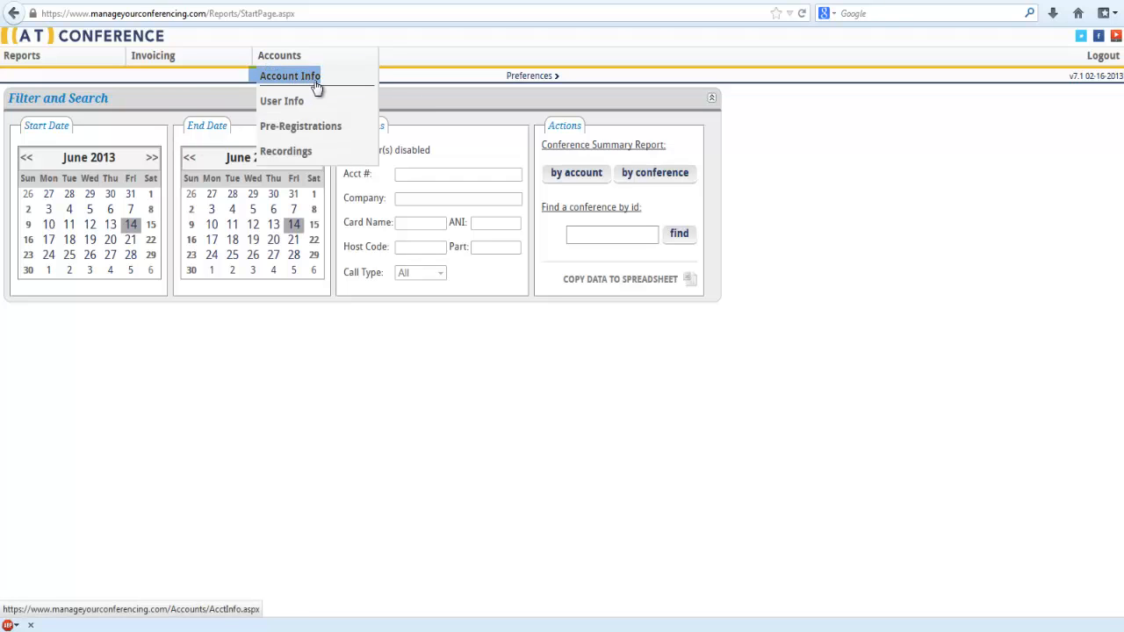
left_click(310, 84)
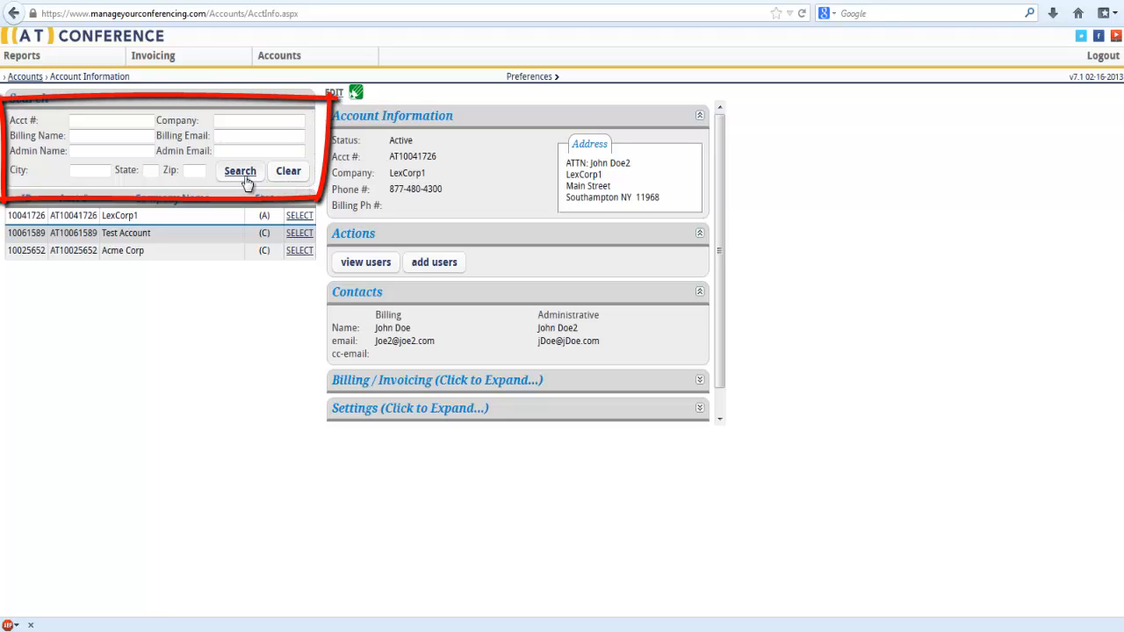
left_click(299, 219)
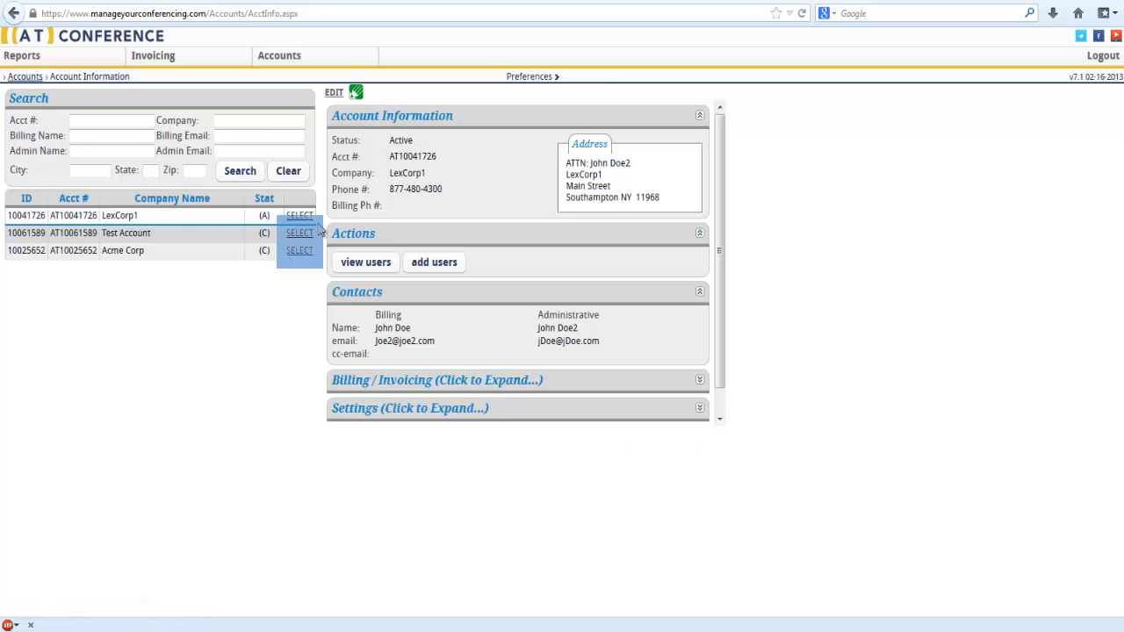
left_click(414, 273)
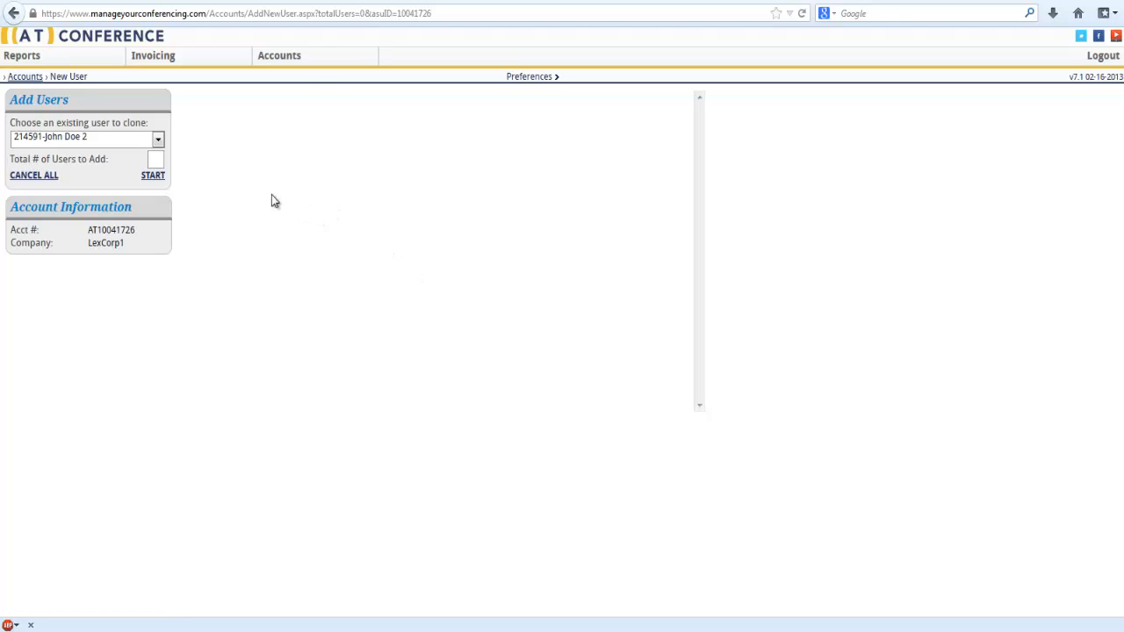
Choose the existing user "--None-- Rate Test" as the clone source and start adding 1 user
left_click(162, 141)
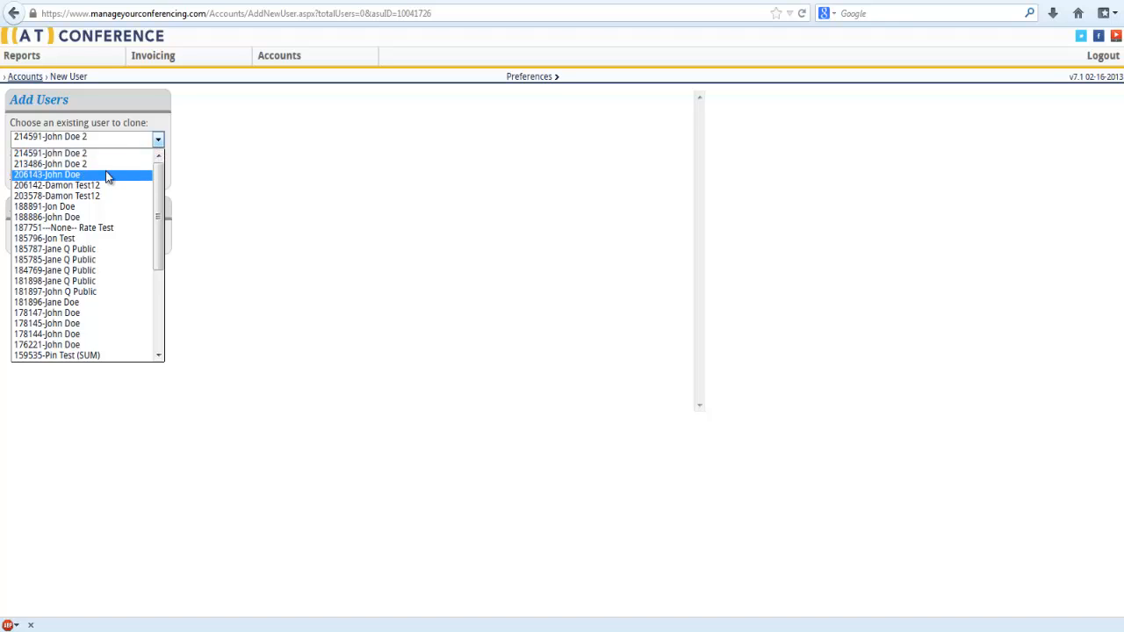
left_click(66, 231)
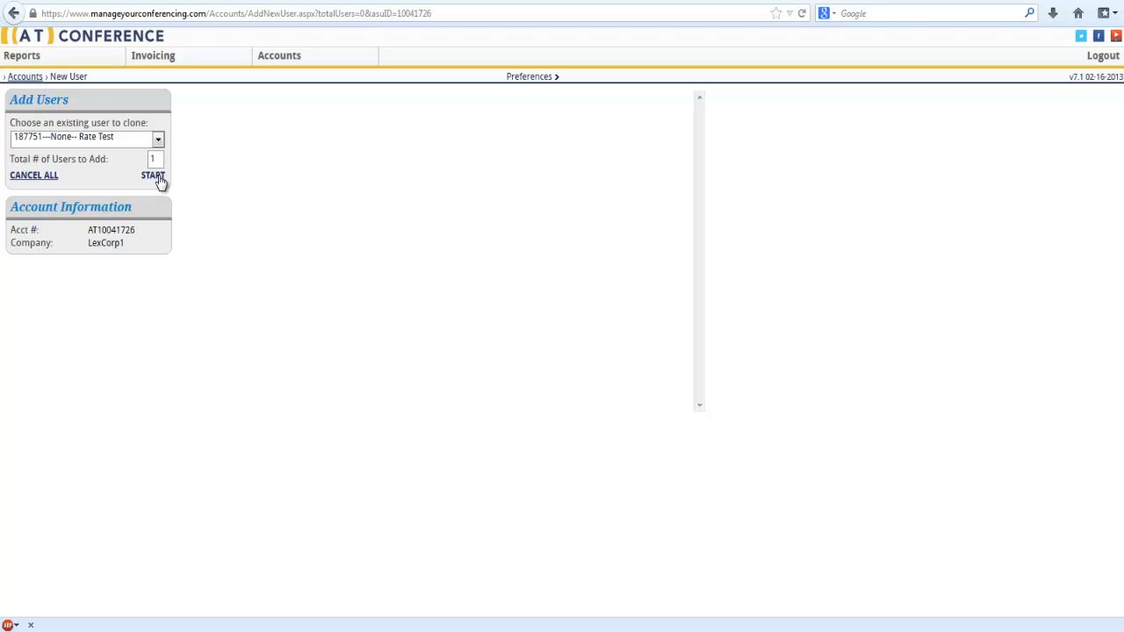
left_click(154, 178)
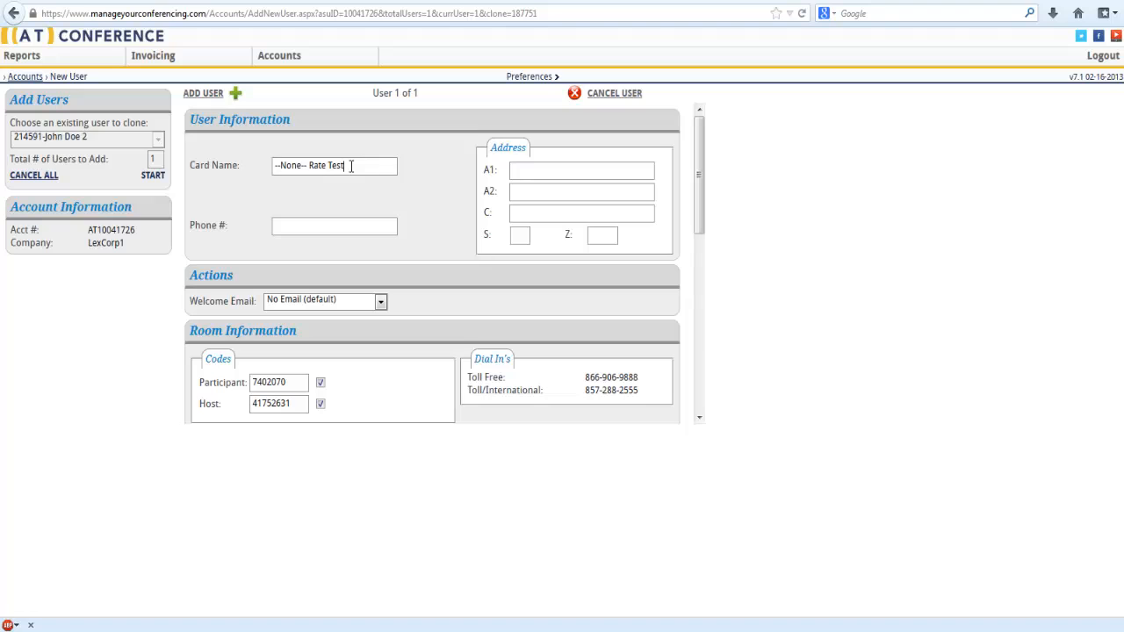
Enter the new user's full name as the card name and set the welcome email to Send to User
left_click_drag(351, 166, 221, 167)
type("Jane Doe")
left_click(279, 225)
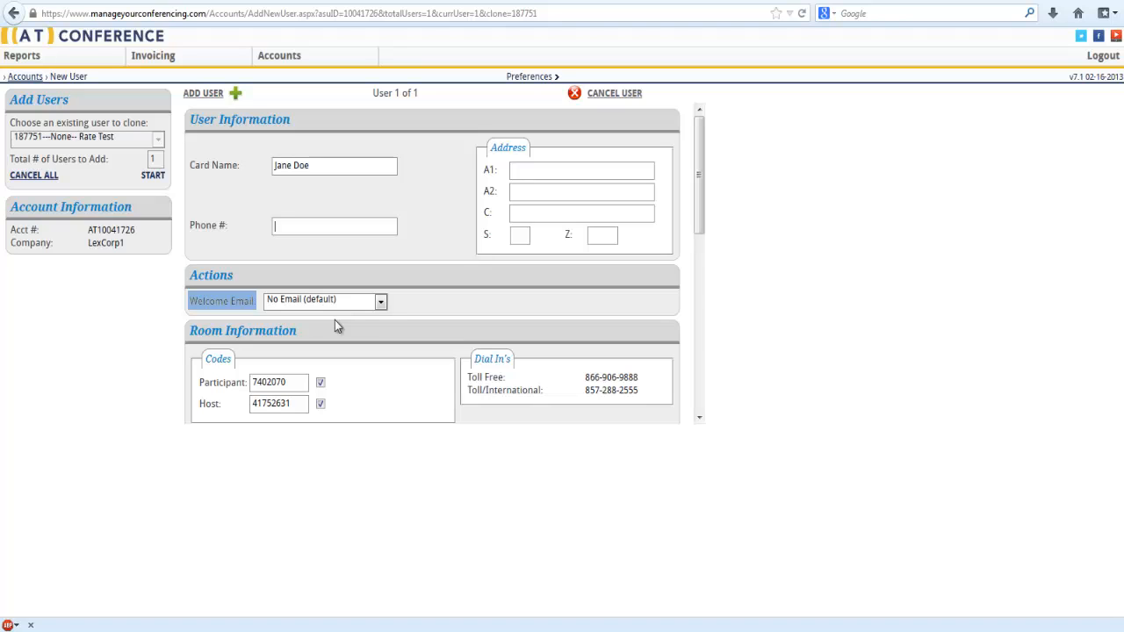
left_click(381, 303)
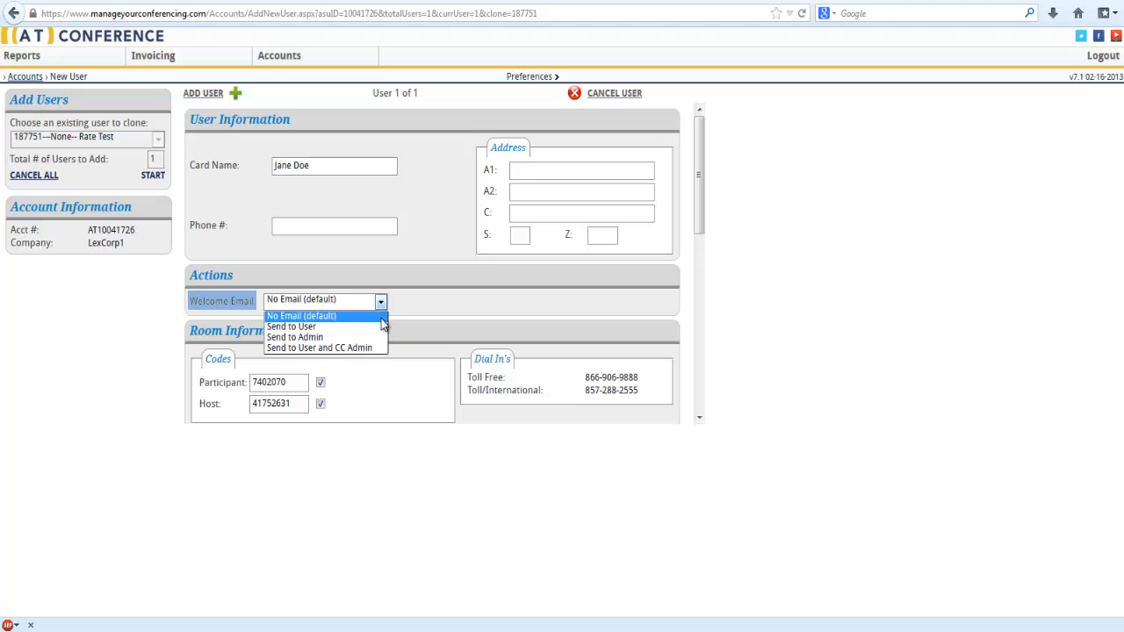
left_click(383, 327)
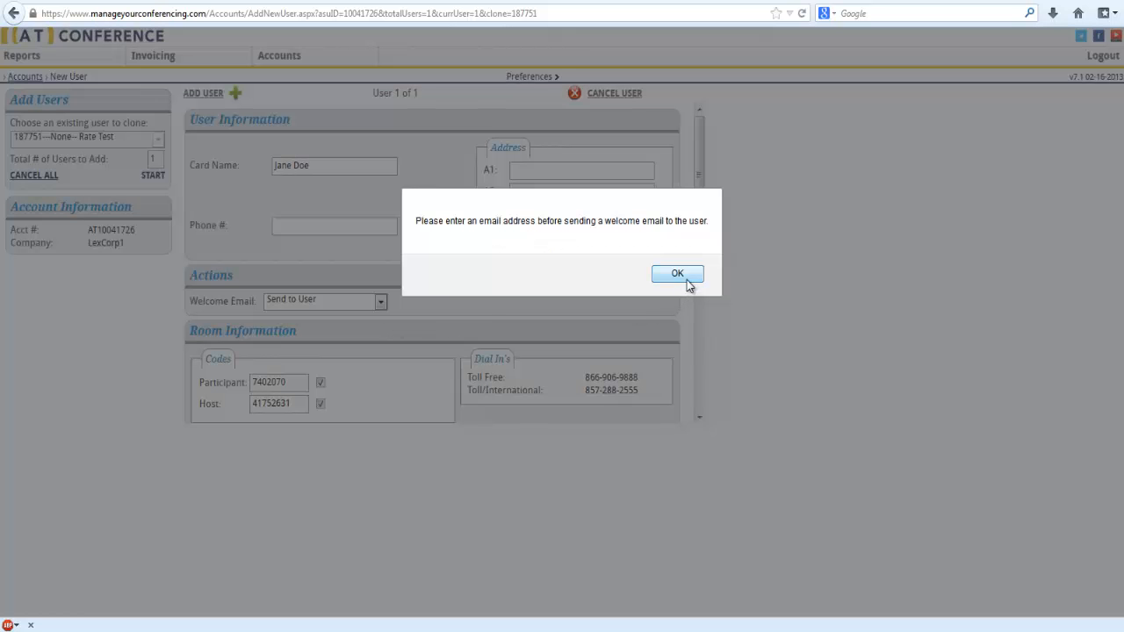
left_click(686, 275)
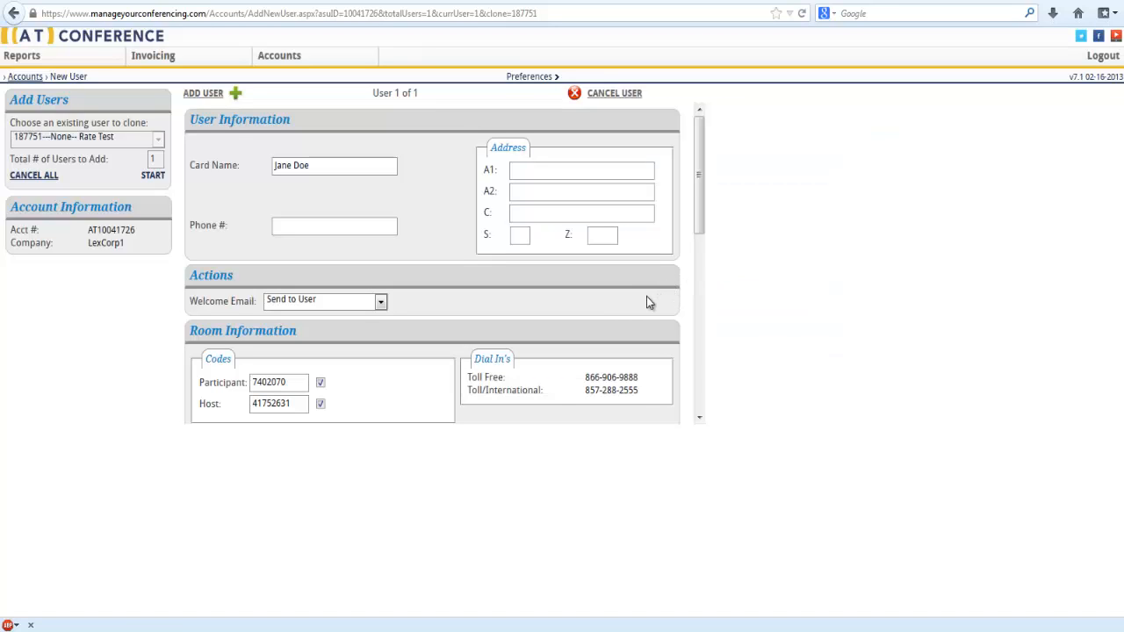
Review the available Phone Usage Report options and Time Zone choices in the room settings
scroll(684, 264, "down", 3)
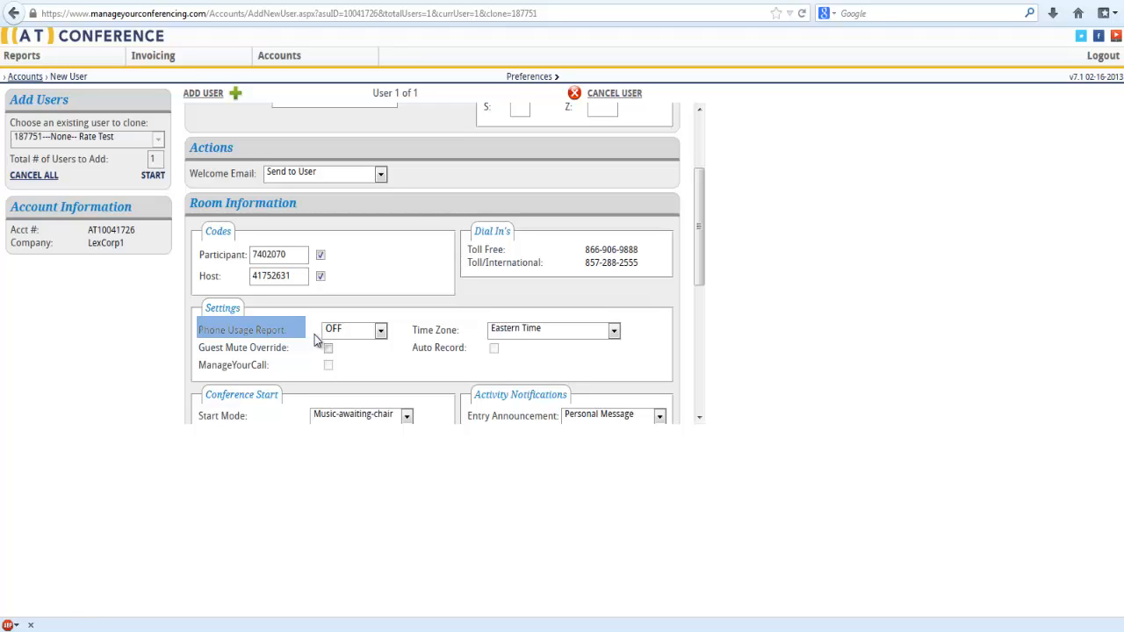
left_click(382, 340)
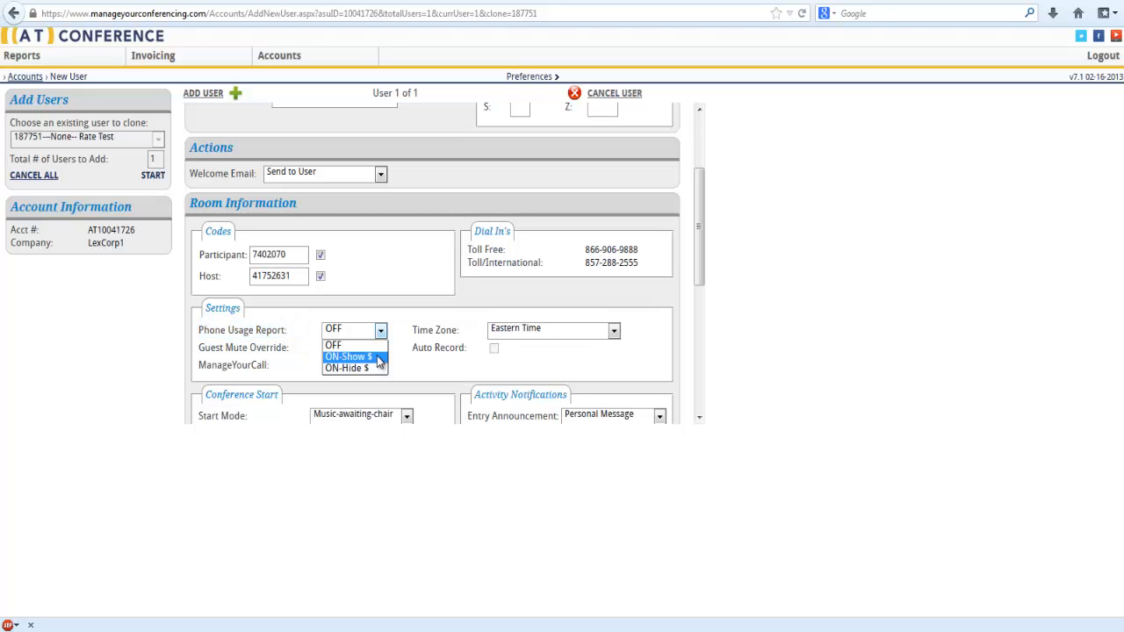
left_click(379, 358)
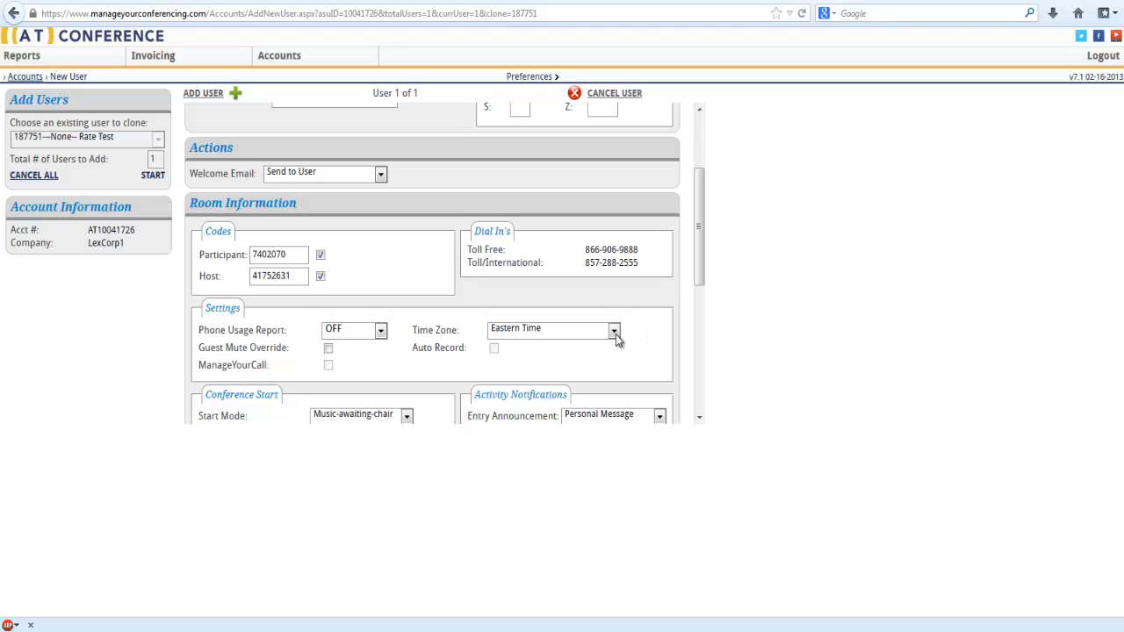
left_click(614, 331)
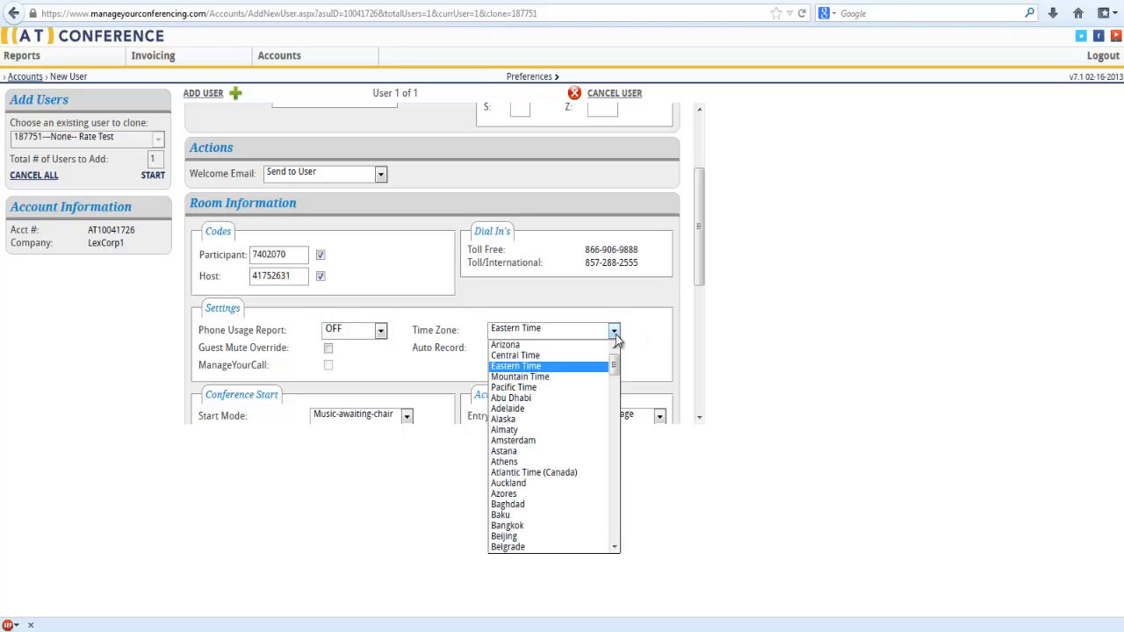
left_click(615, 338)
Review the Start Mode options for the conference start and the Entry Announcement options in the activity notifications
scroll(611, 358, "down", 3)
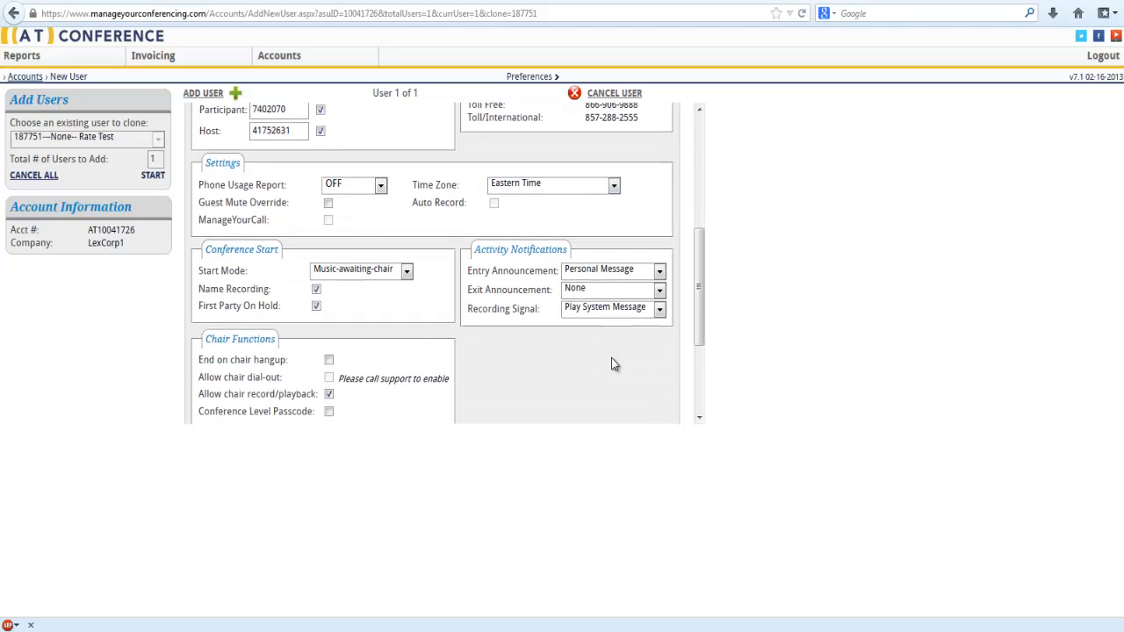
scroll(611, 357, "up", 1)
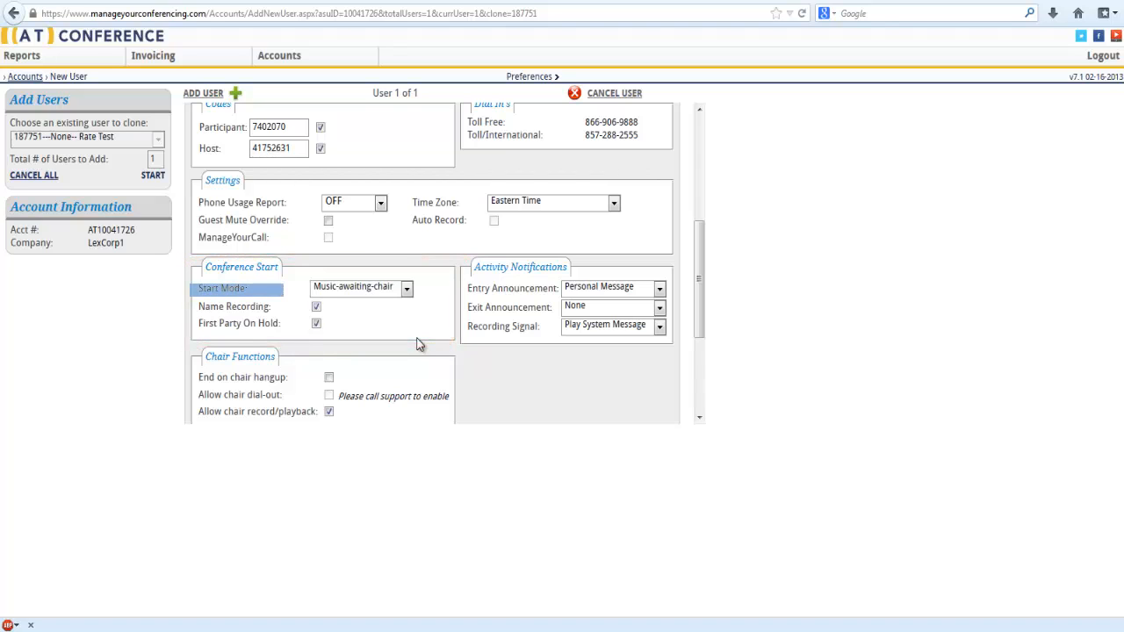
left_click(409, 294)
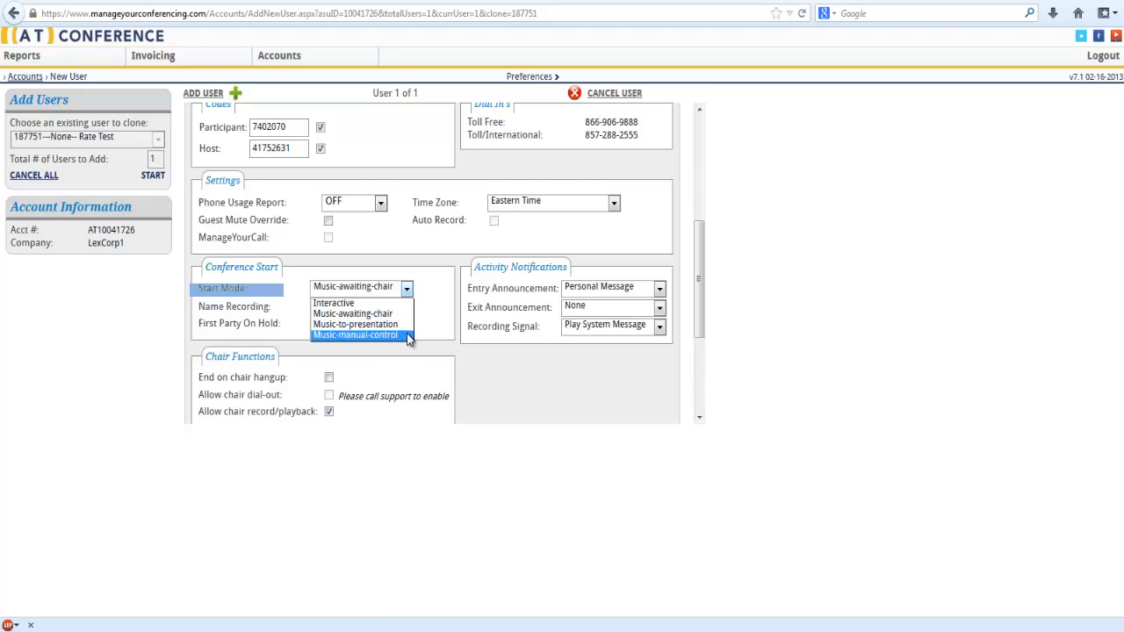
left_click(423, 348)
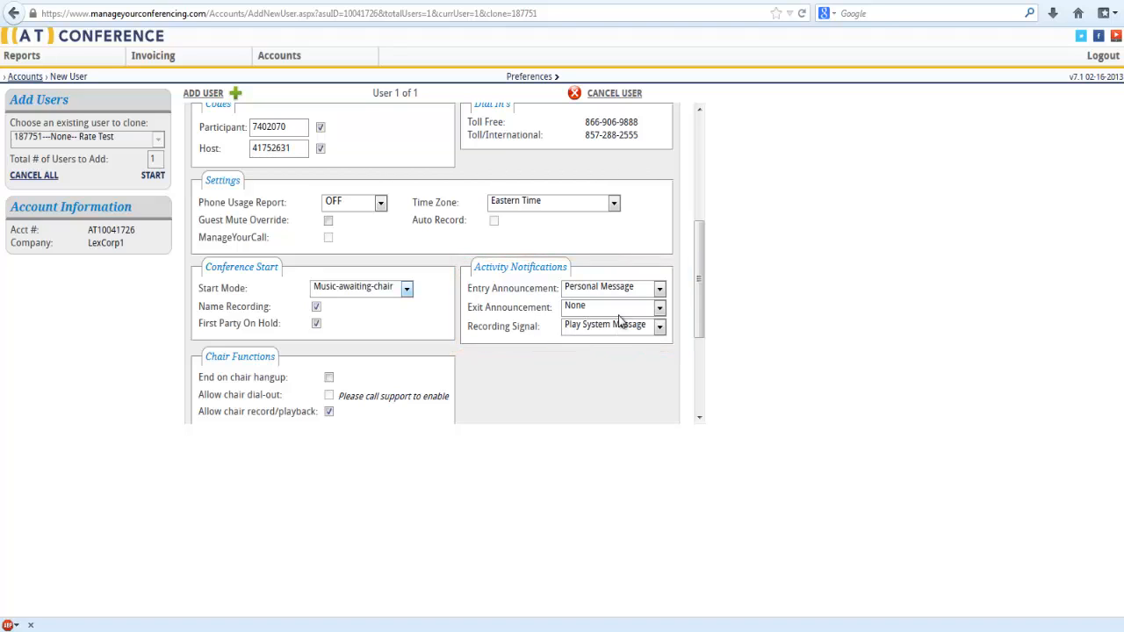
left_click(659, 290)
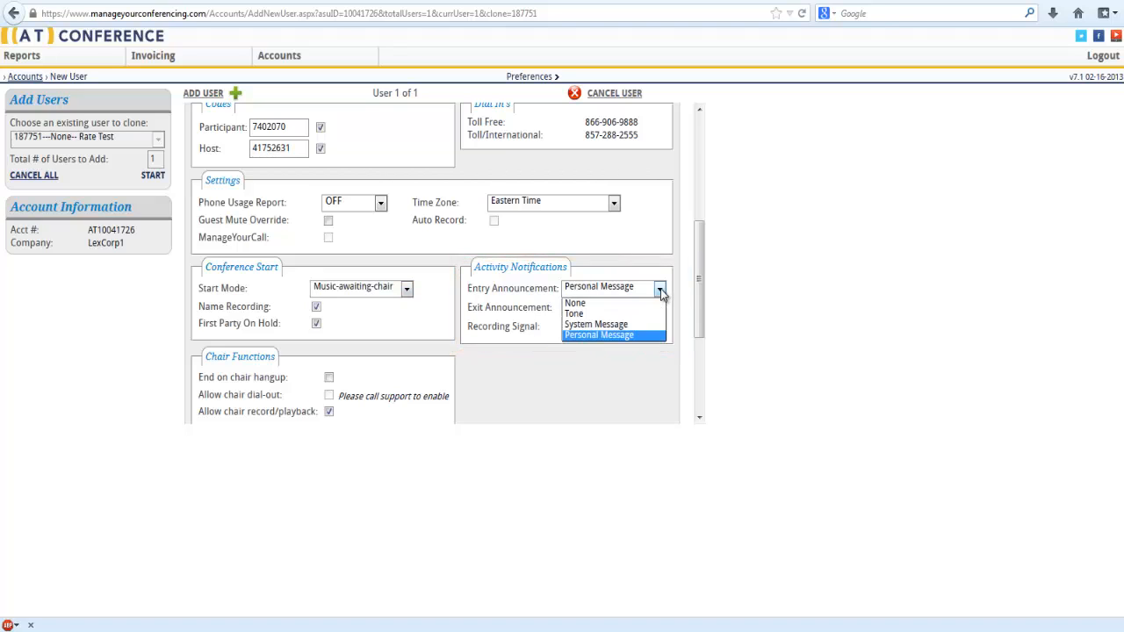
left_click(673, 336)
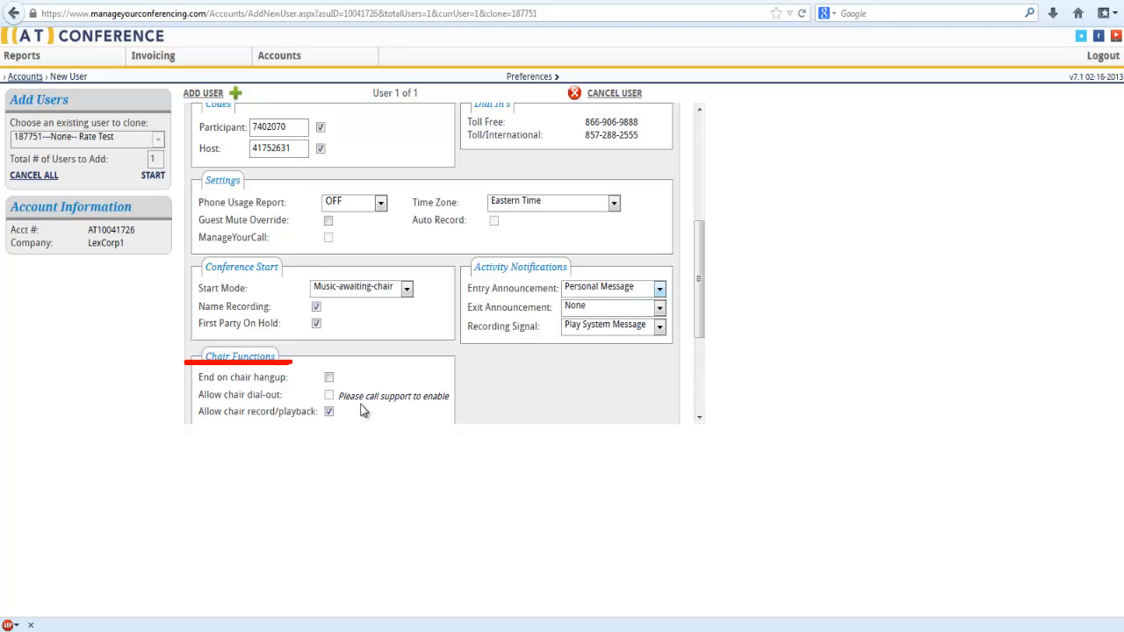
Turn the End on chair hangup function on and back off
triple_click(329, 378)
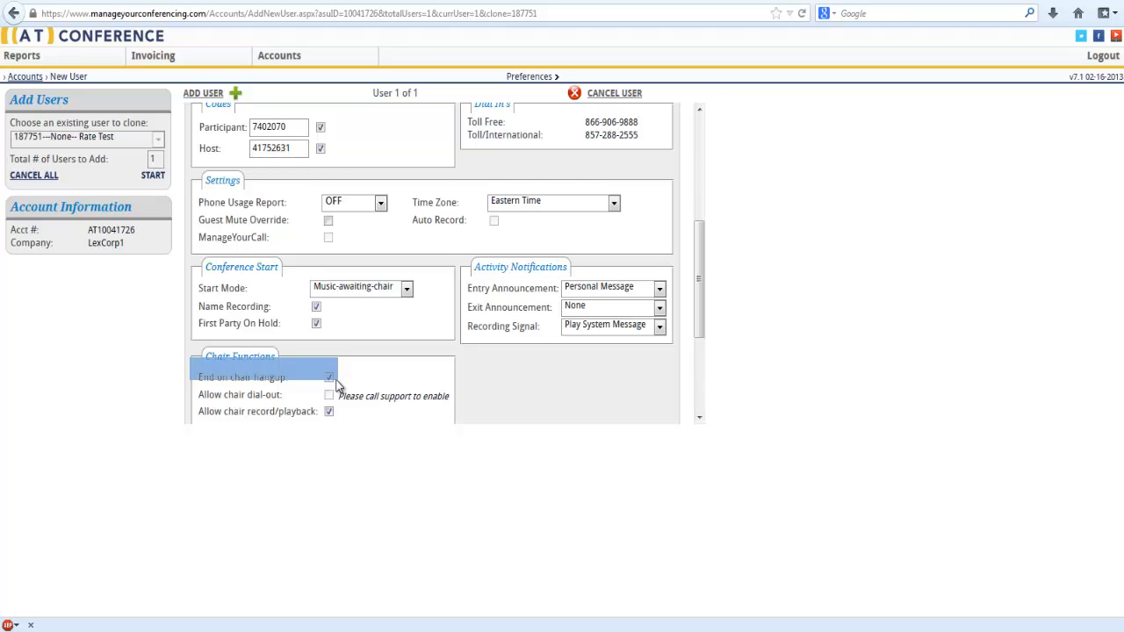
left_click(330, 379)
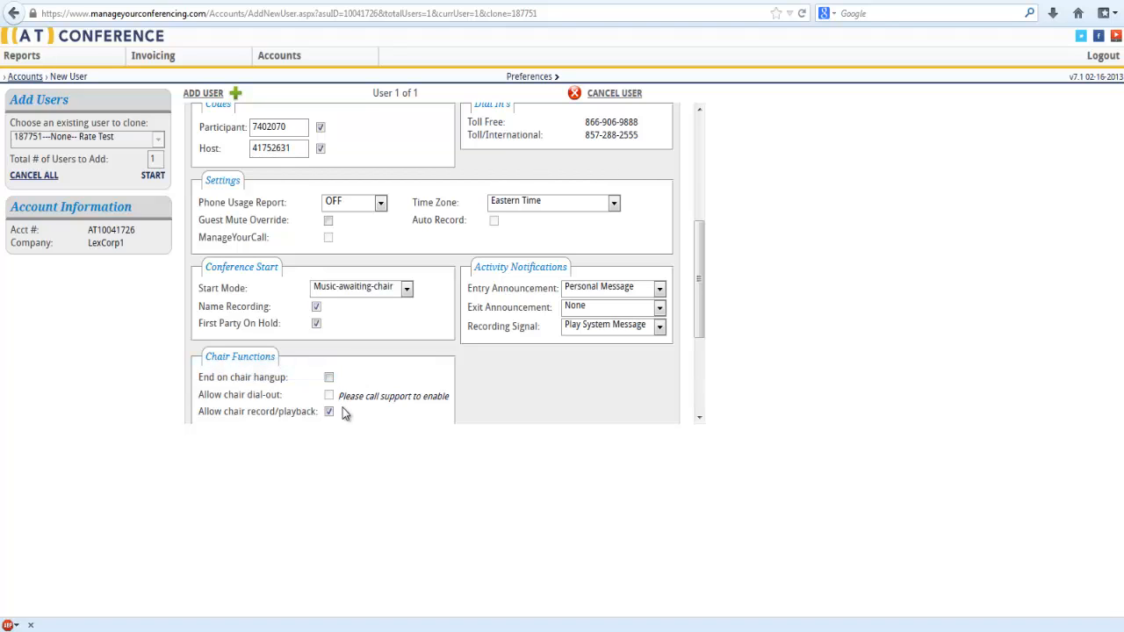
Set the room's billing code to Hardcoded with the value 555
scroll(342, 413, "down", 1)
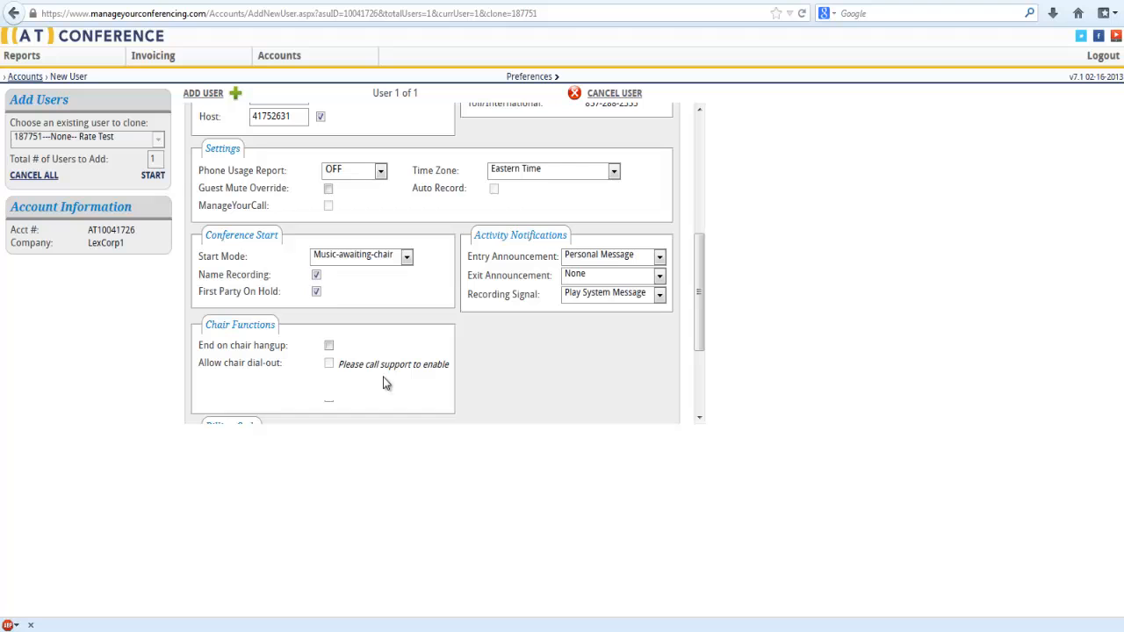
scroll(383, 377, "down", 3)
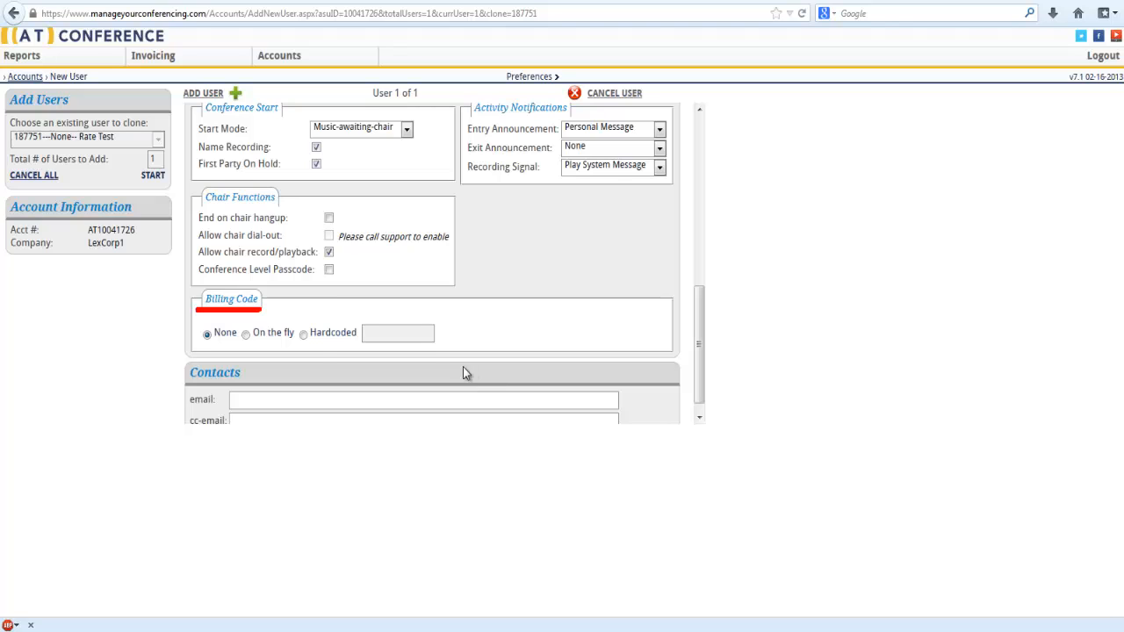
left_click(247, 336)
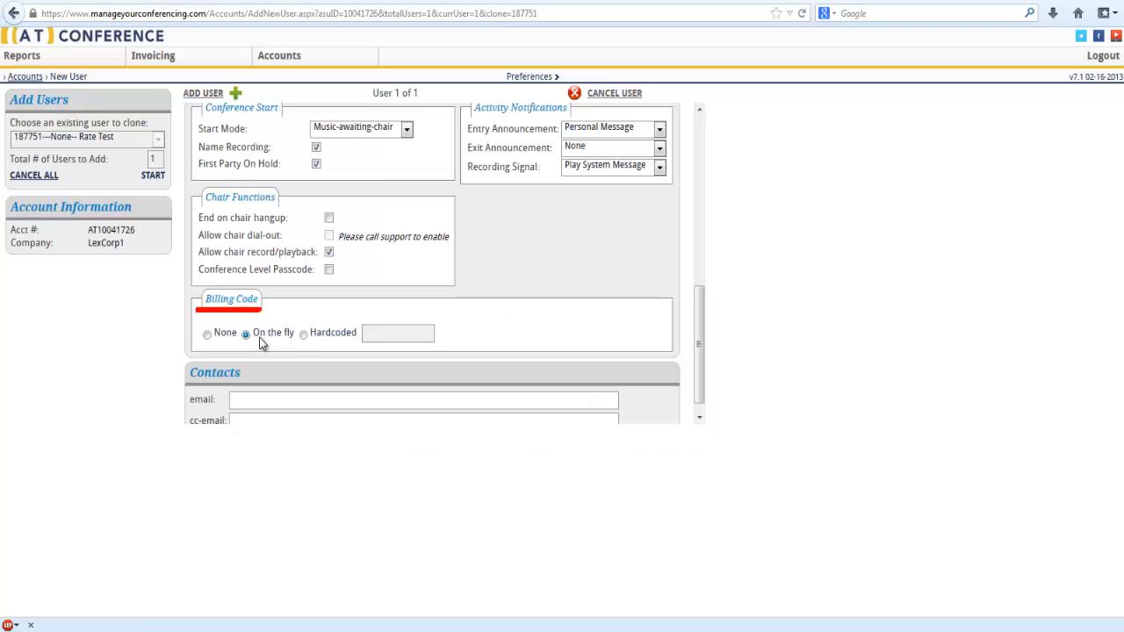
left_click(306, 335)
double_click(385, 336)
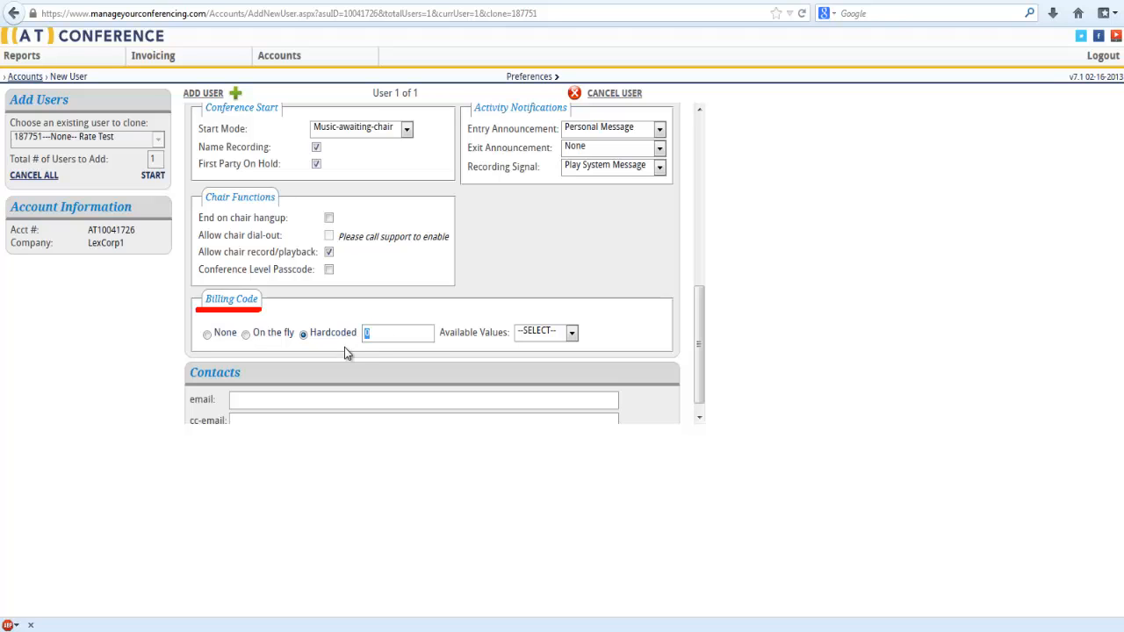
type("555")
Fill in the contact's email address and add the user to the account
scroll(346, 368, "down", 1)
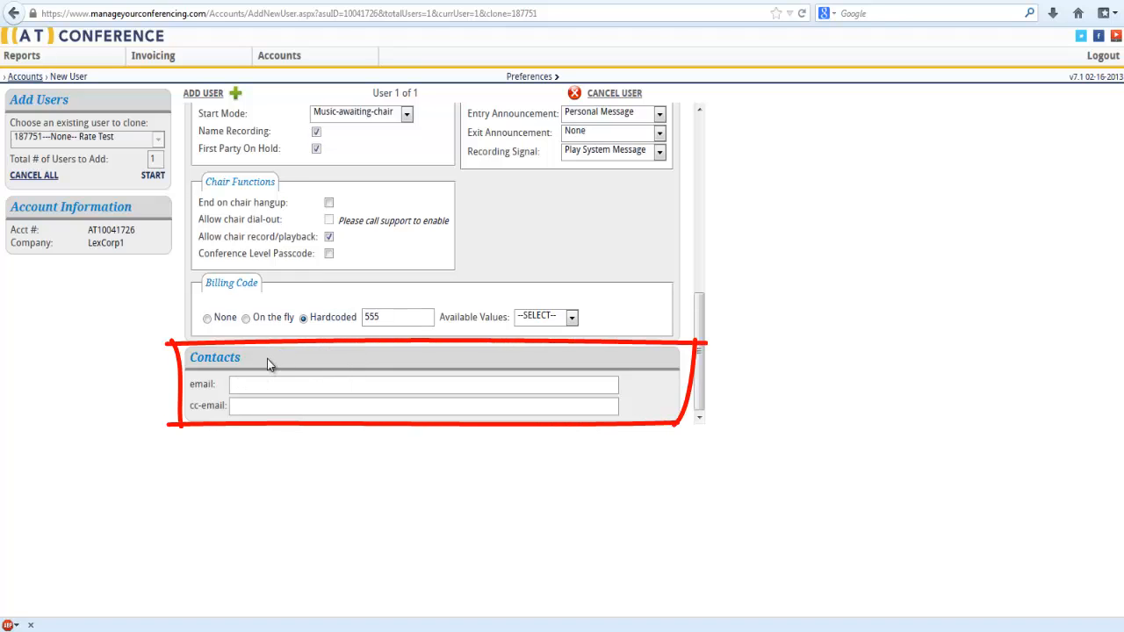
type("jane@doe.com")
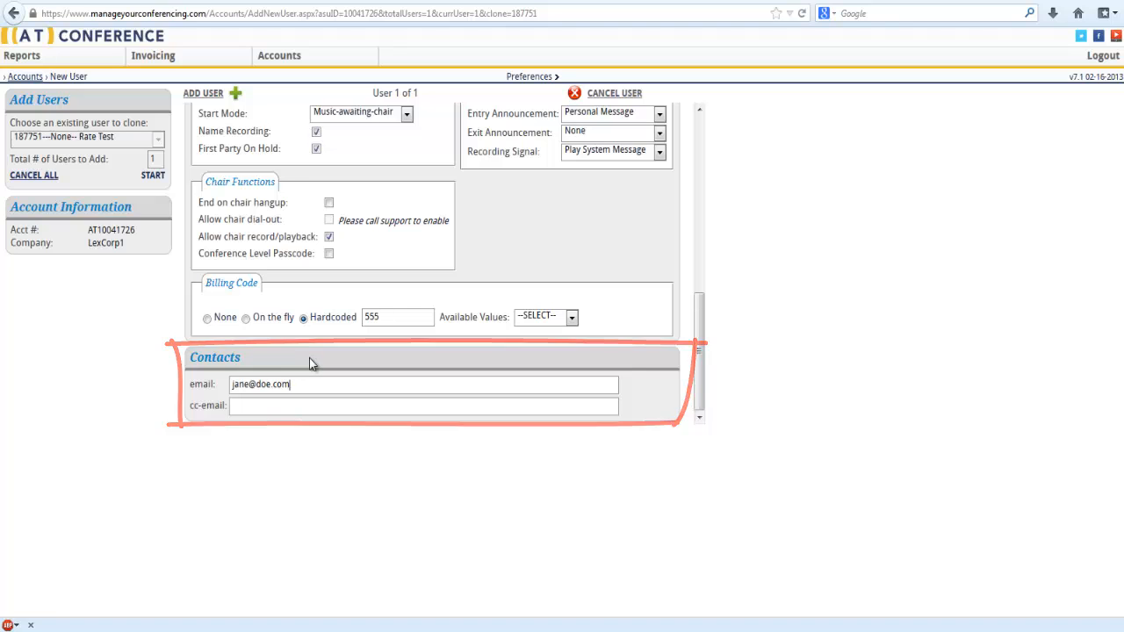
left_click(211, 99)
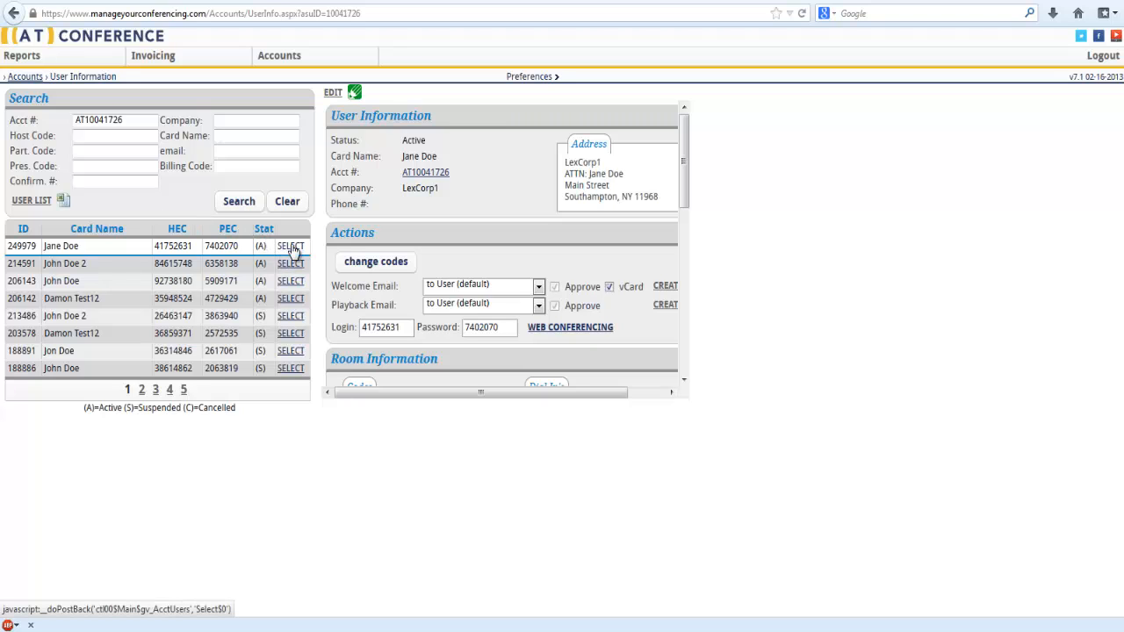
Update the new user's record through its edit form and change the user's conference codes
left_click(334, 95)
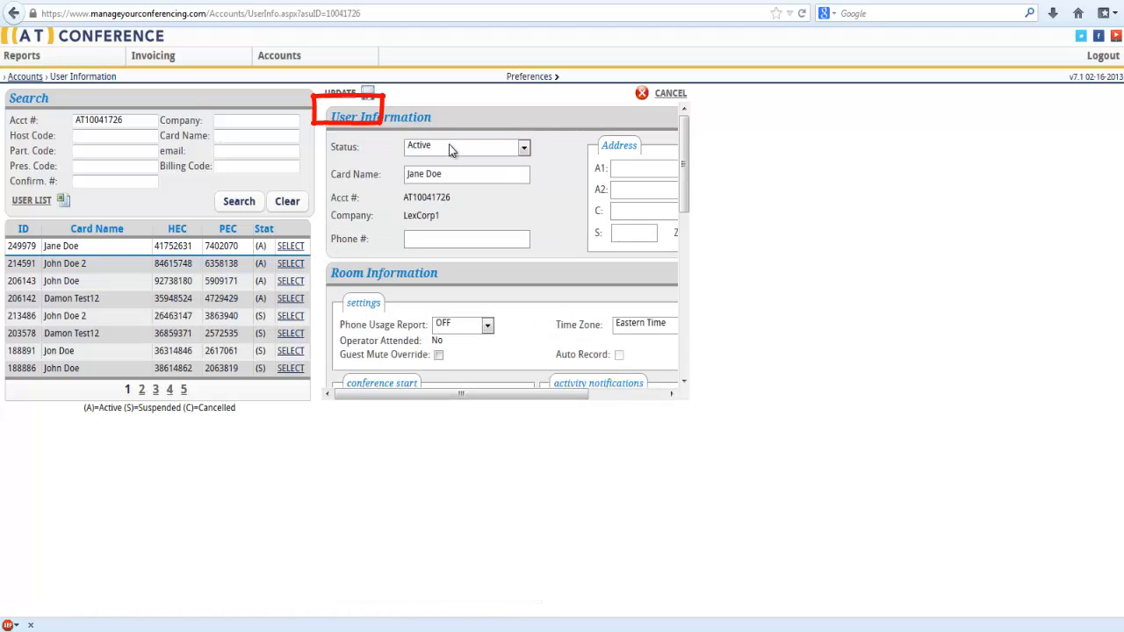
left_click(343, 94)
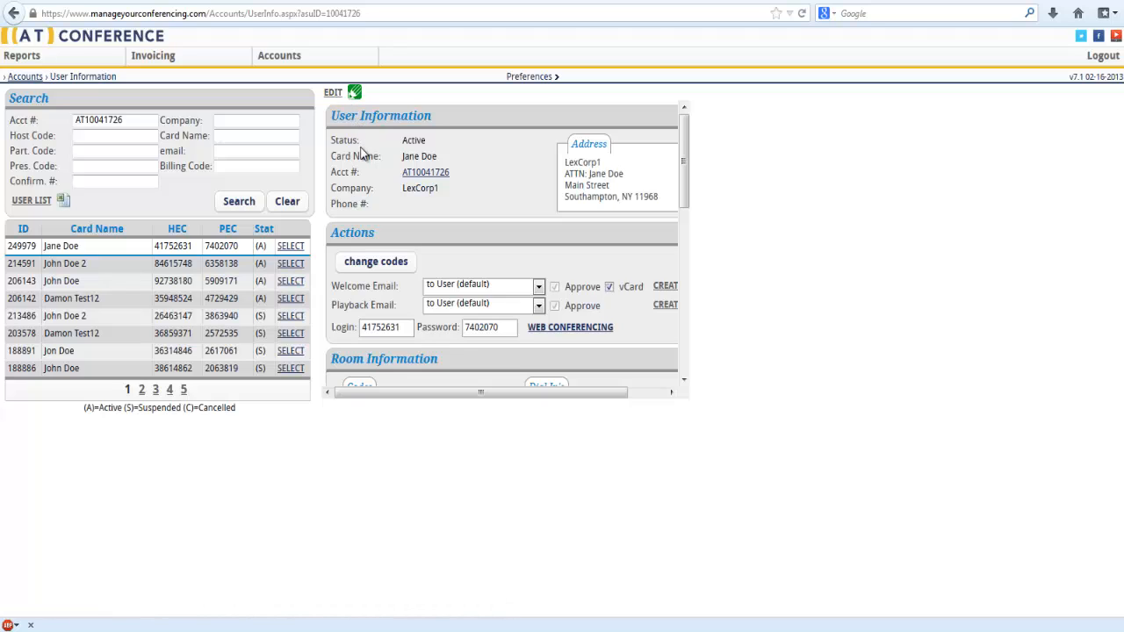
left_click(387, 272)
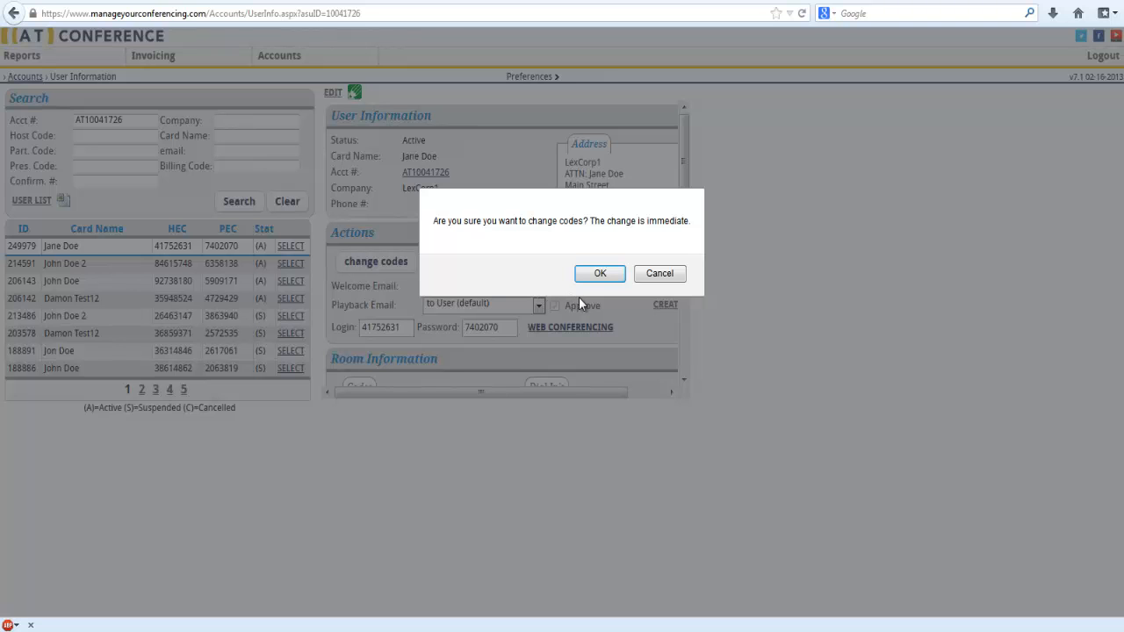
left_click(597, 274)
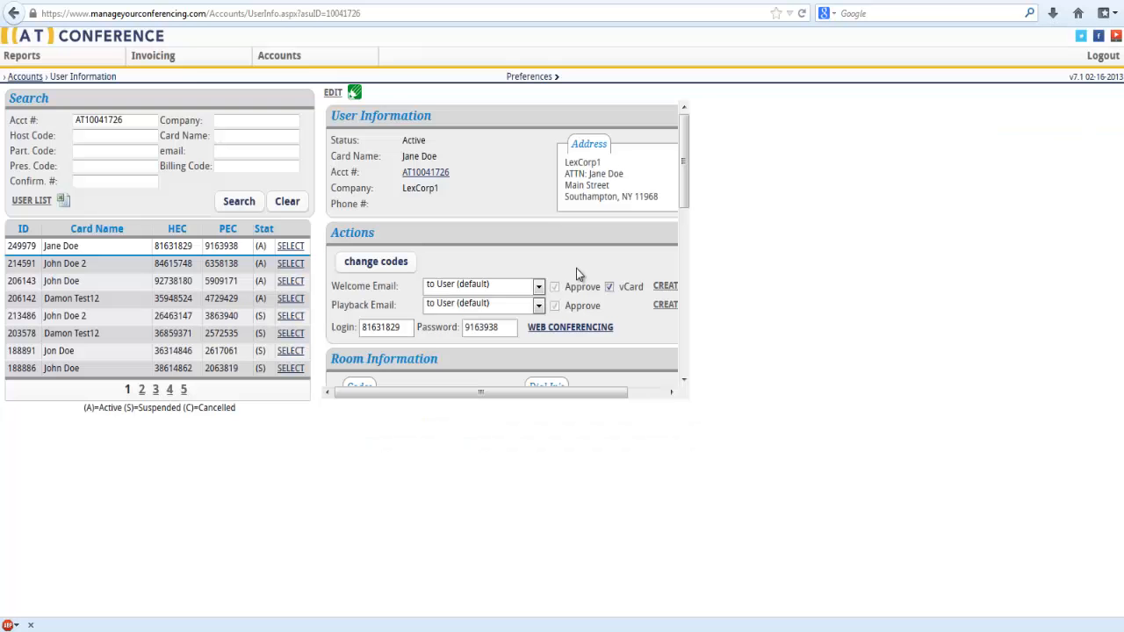